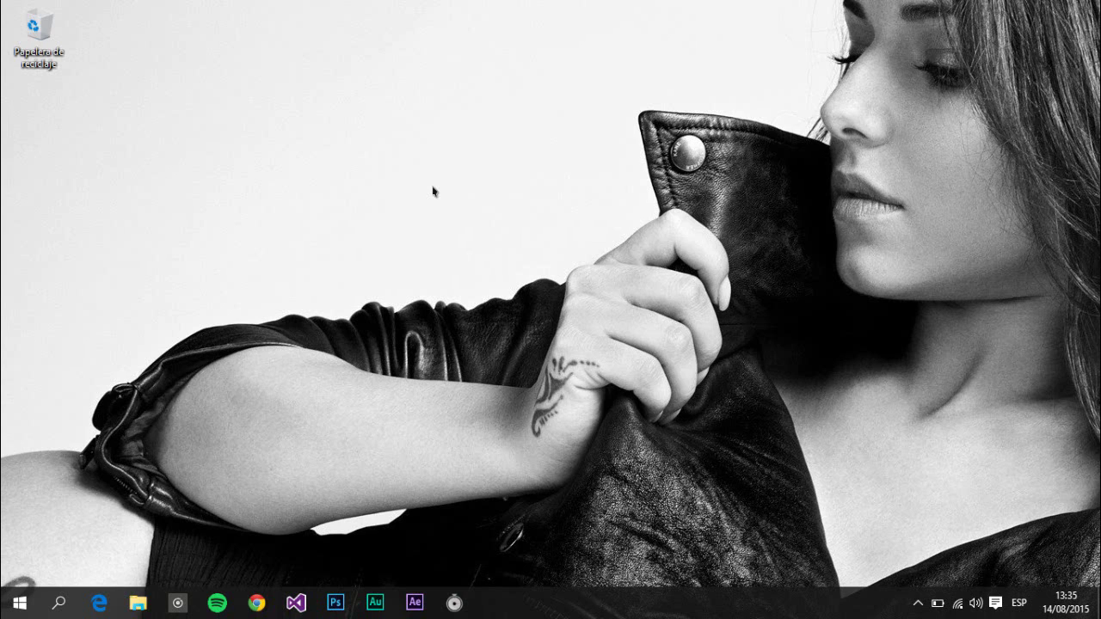
# Check the available update installation modes in the advanced options of Windows Update, then close the settings
pyautogui.press('super+i')
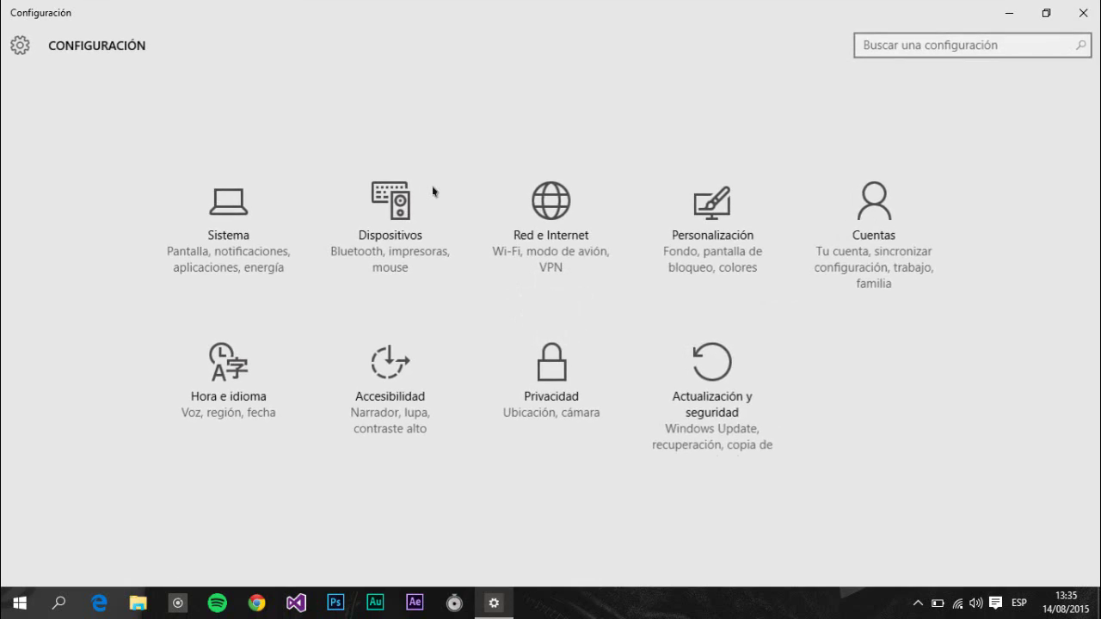
pyautogui.click(729, 412)
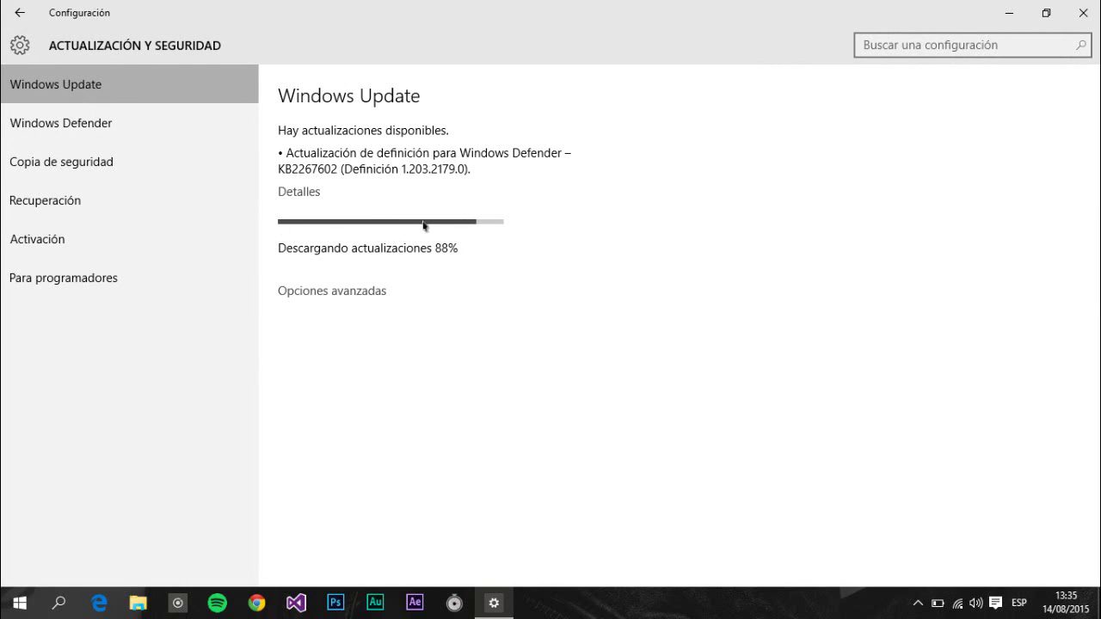
pyautogui.click(312, 292)
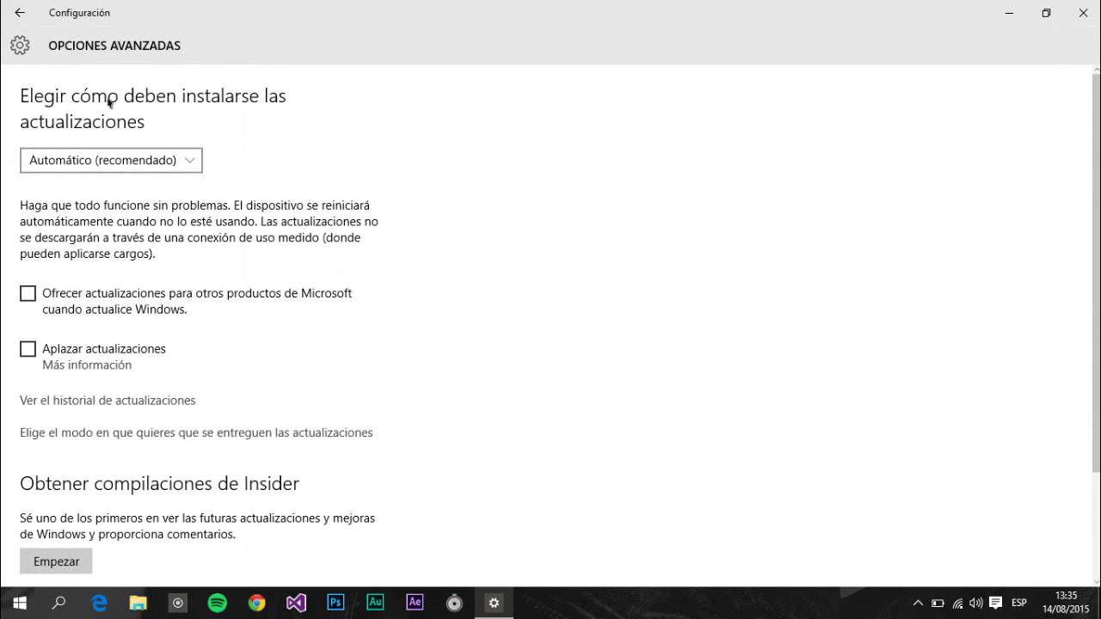
pyautogui.click(94, 167)
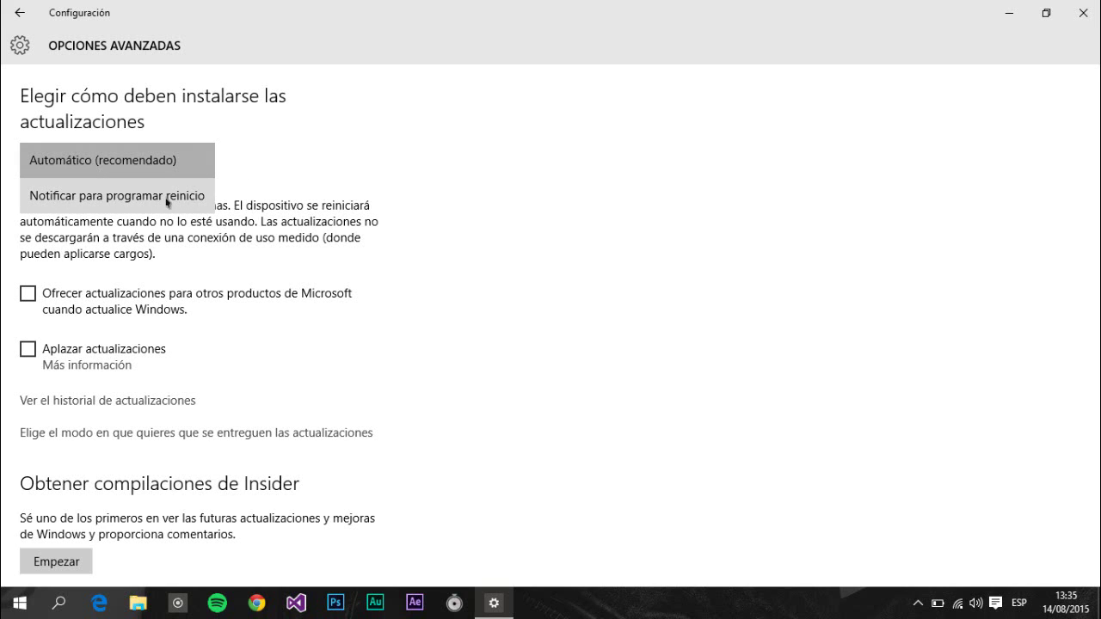
pyautogui.click(556, 249)
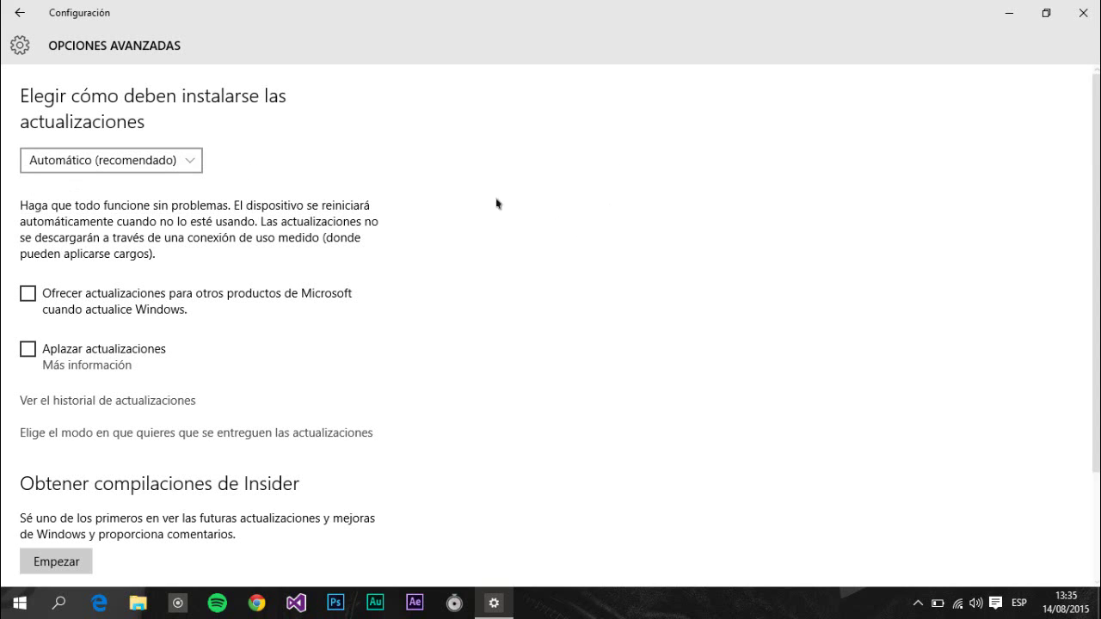
pyautogui.click(1090, 22)
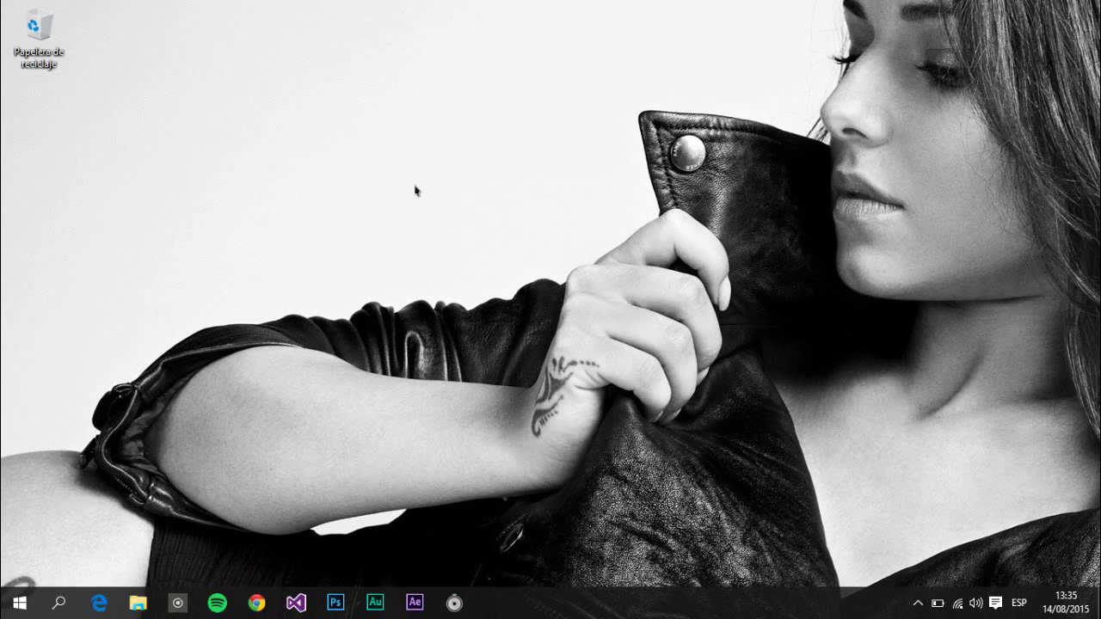
# Run gpedit.msc to open the Local Group Policy Editor and maximize its window
pyautogui.press('super+r')
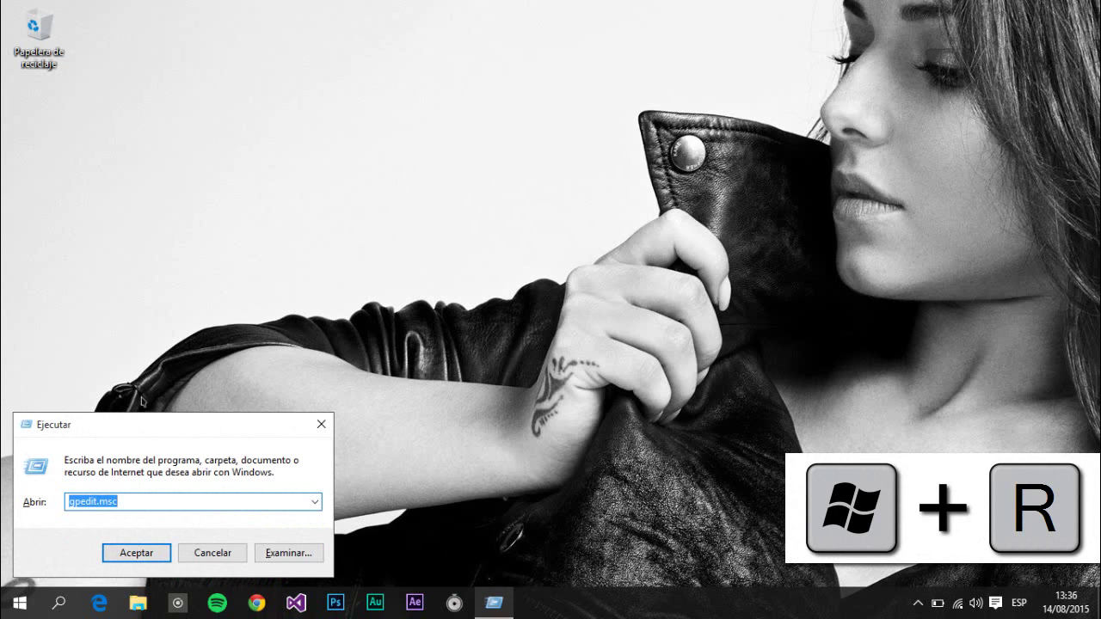
pyautogui.moveTo(142, 430); pyautogui.dragTo(446, 222)
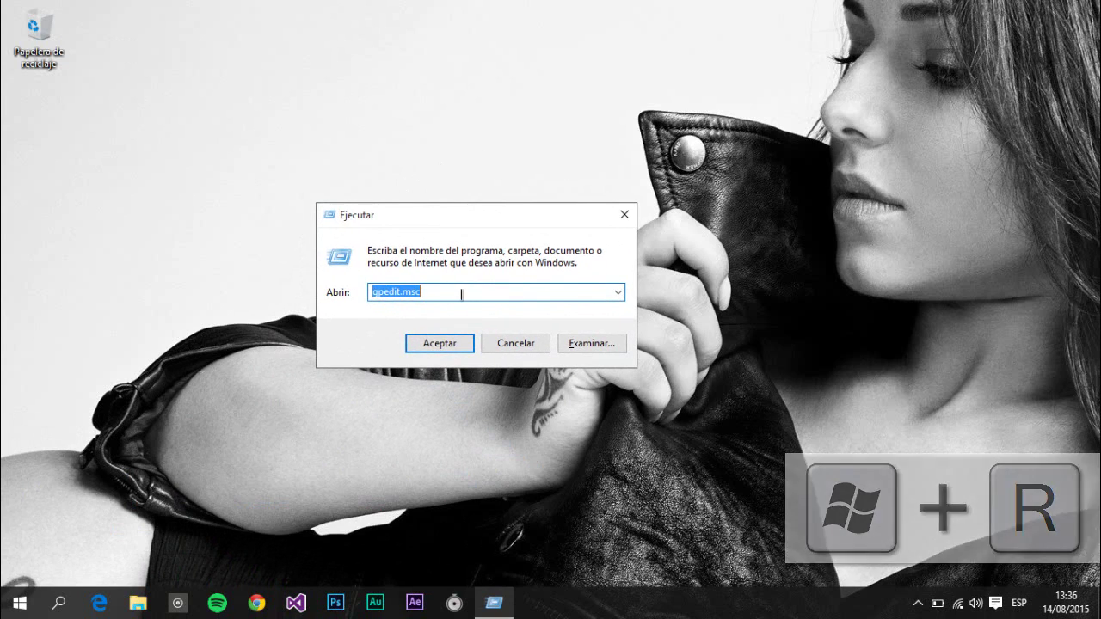
pyautogui.moveTo(462, 295); pyautogui.dragTo(363, 296)
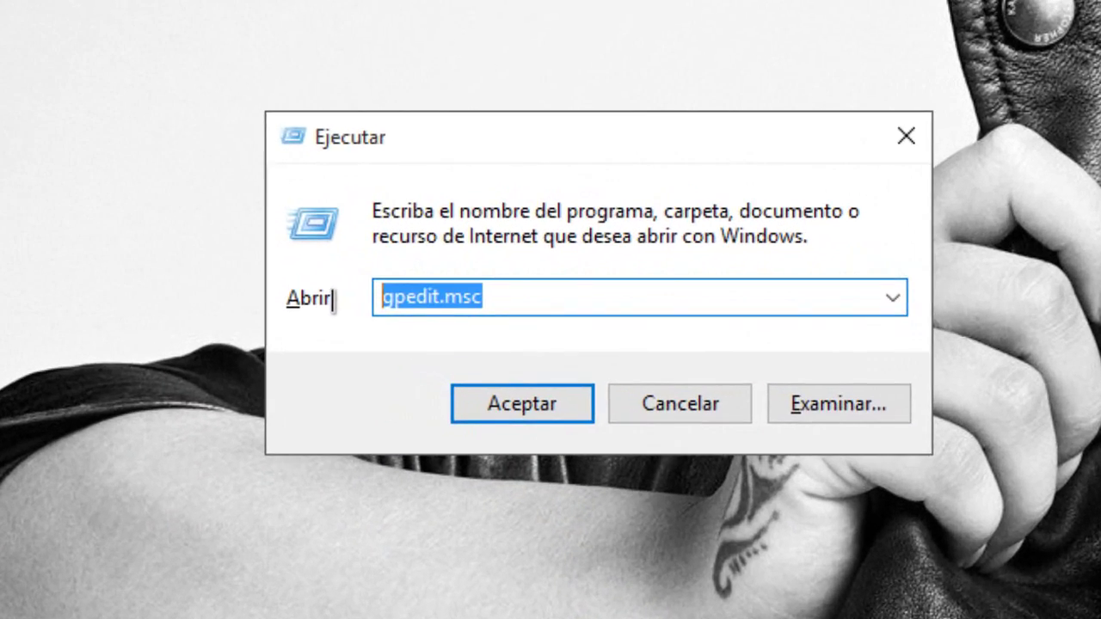
pyautogui.write('gpedit.m')
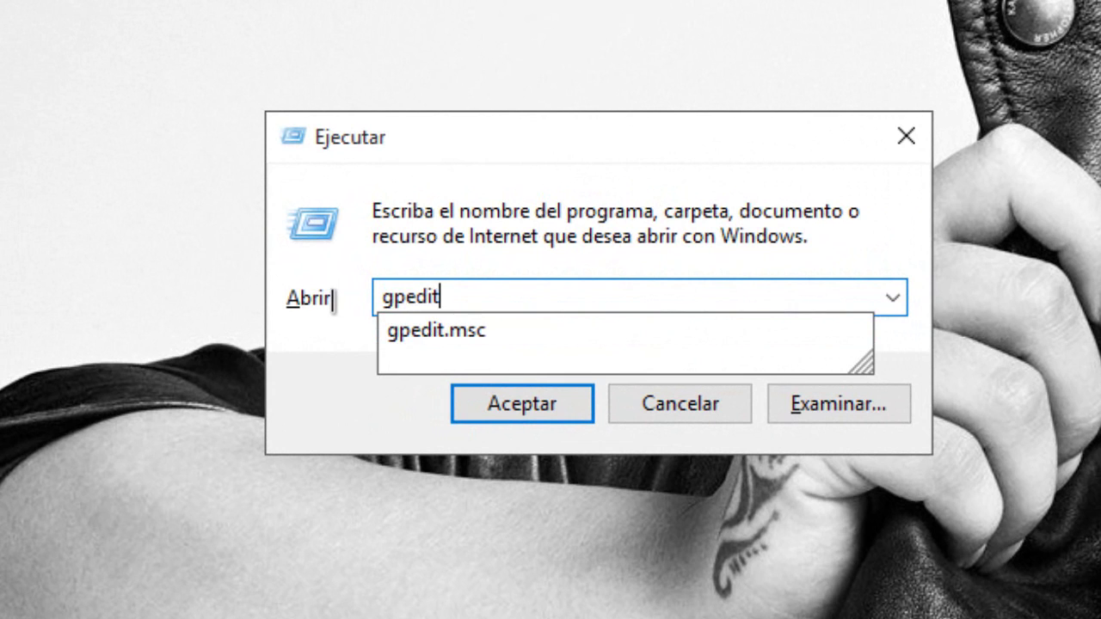
pyautogui.write('sc')
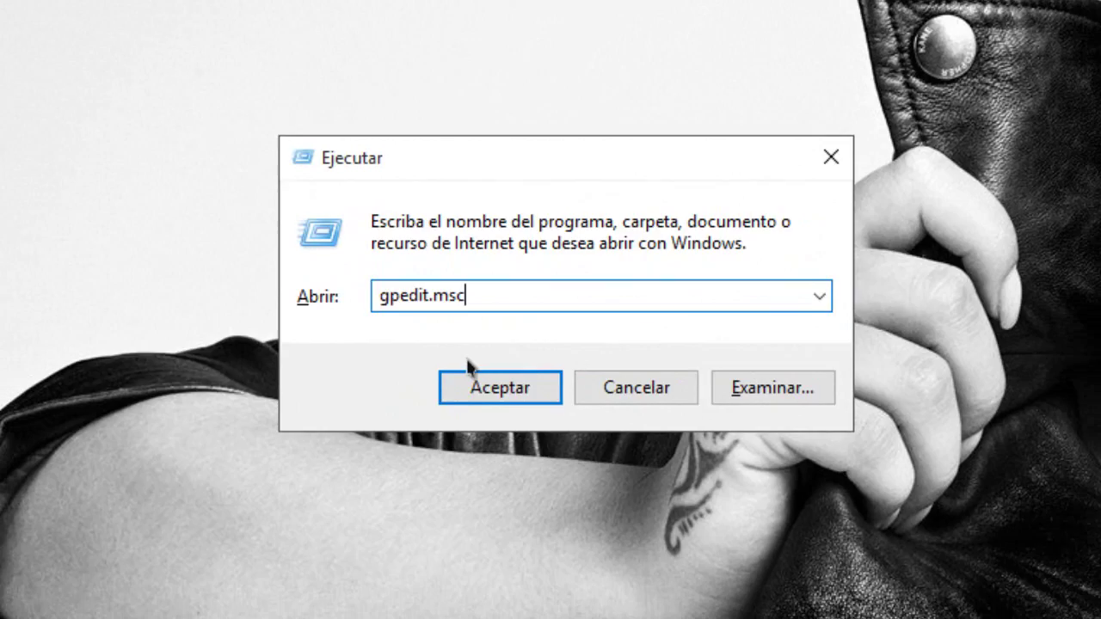
pyautogui.click(490, 394)
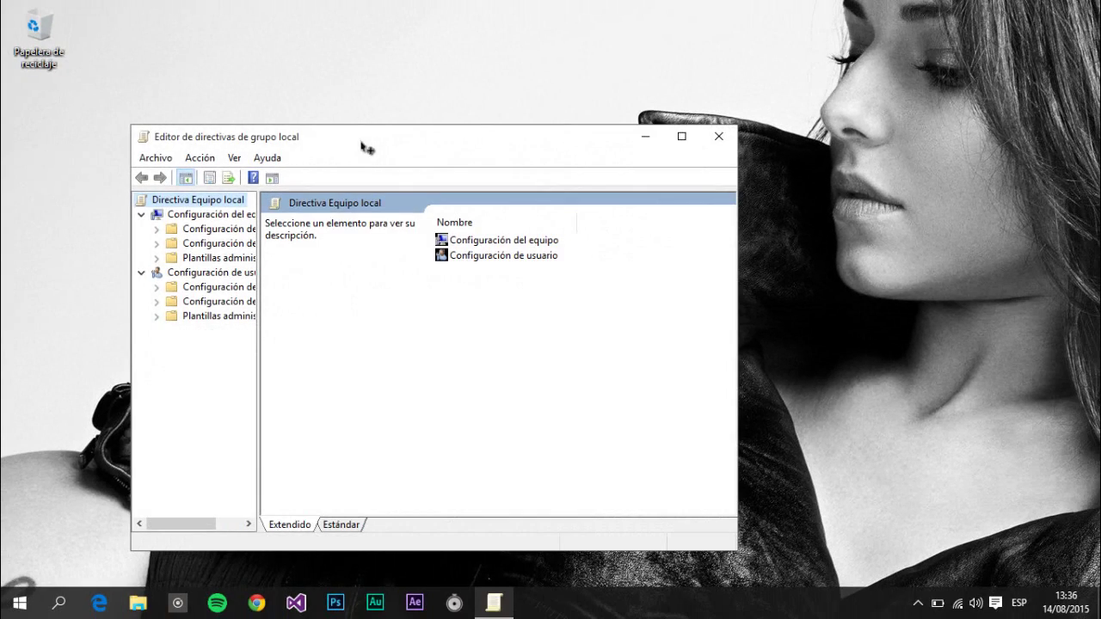
pyautogui.moveTo(378, 140); pyautogui.dragTo(421, 104)
pyautogui.doubleClick(421, 104)
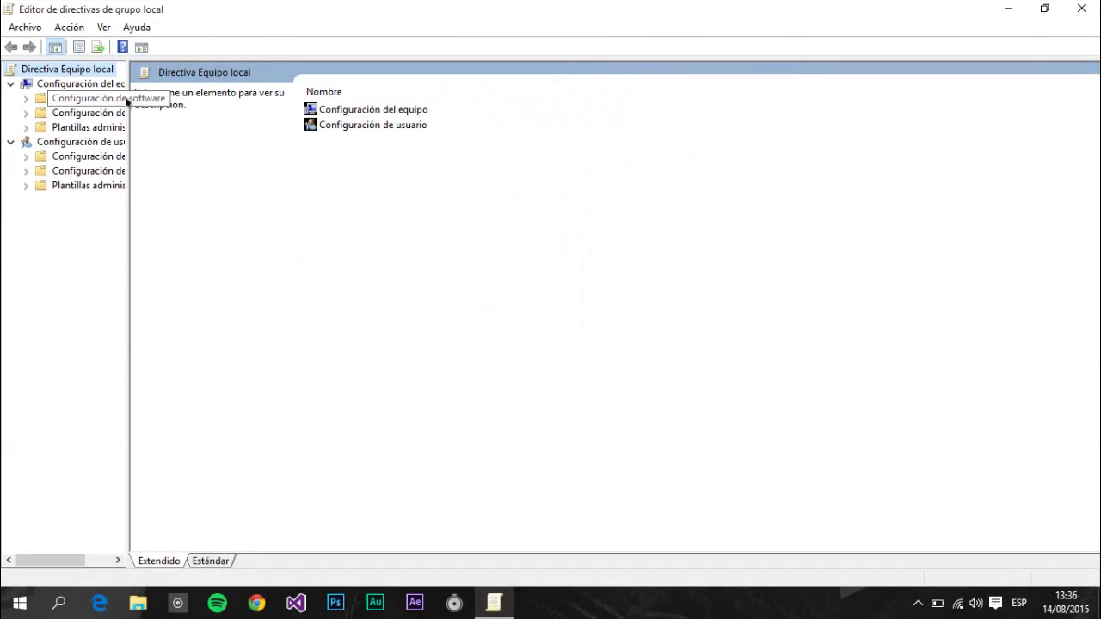
# Widen the policy tree and open Windows Update under Configuración del equipo, Plantillas administrativas, Componentes de Windows
pyautogui.moveTo(129, 122); pyautogui.dragTo(194, 123)
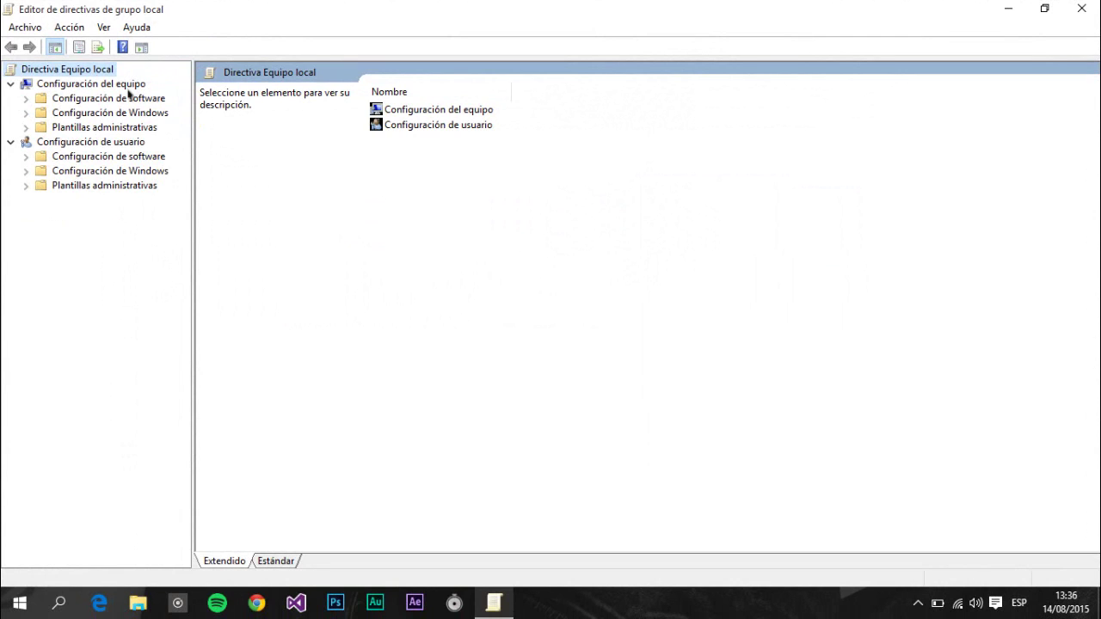
pyautogui.click(88, 129)
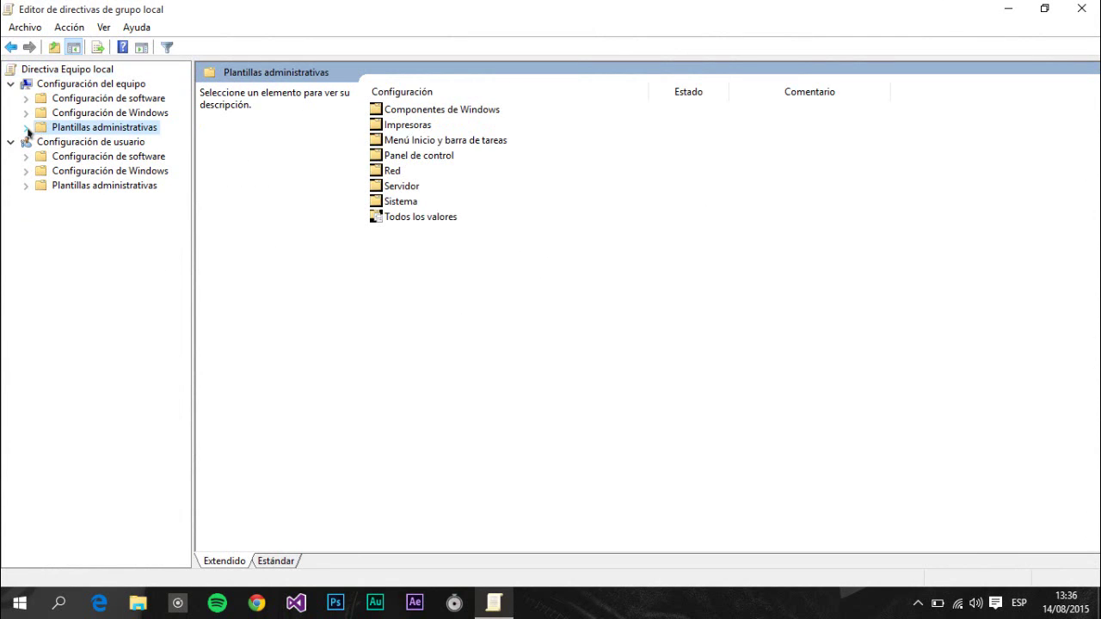
pyautogui.click(26, 127)
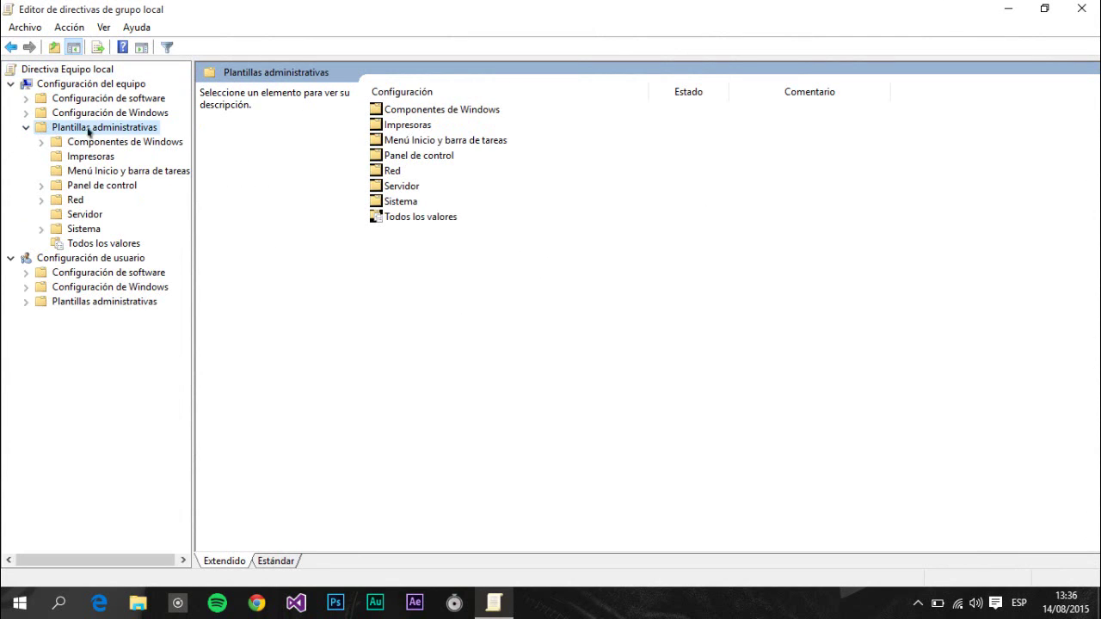
pyautogui.click(47, 147)
pyautogui.click(42, 142)
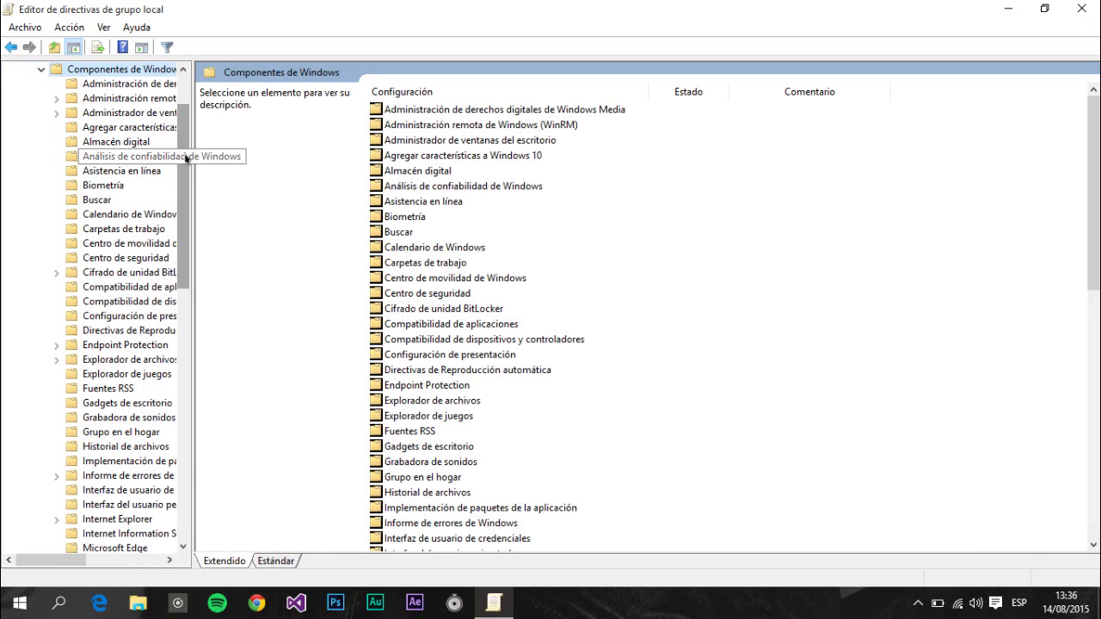
pyautogui.moveTo(183, 160); pyautogui.dragTo(187, 409)
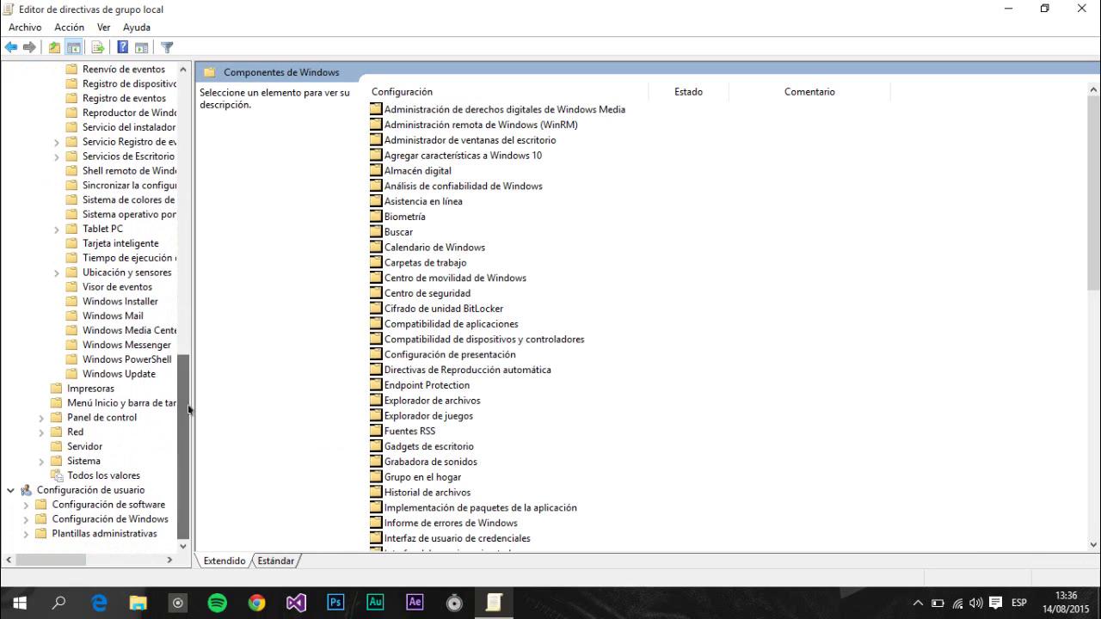
pyautogui.click(115, 375)
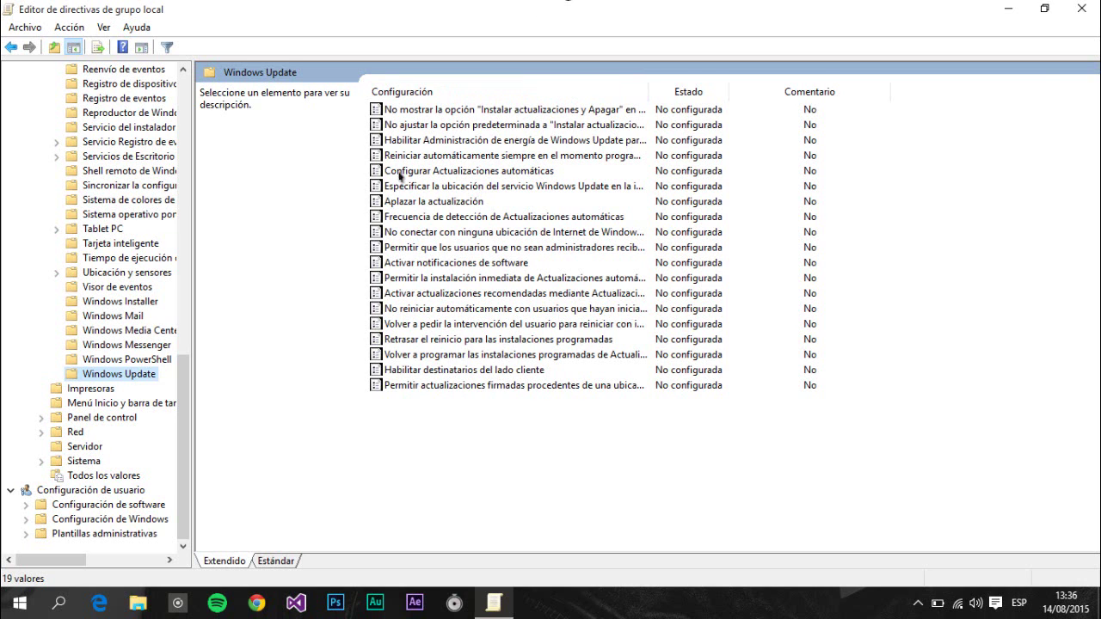
# Open the Configurar Actualizaciones automáticas policy and set it to Habilitada
pyautogui.doubleClick(497, 172)
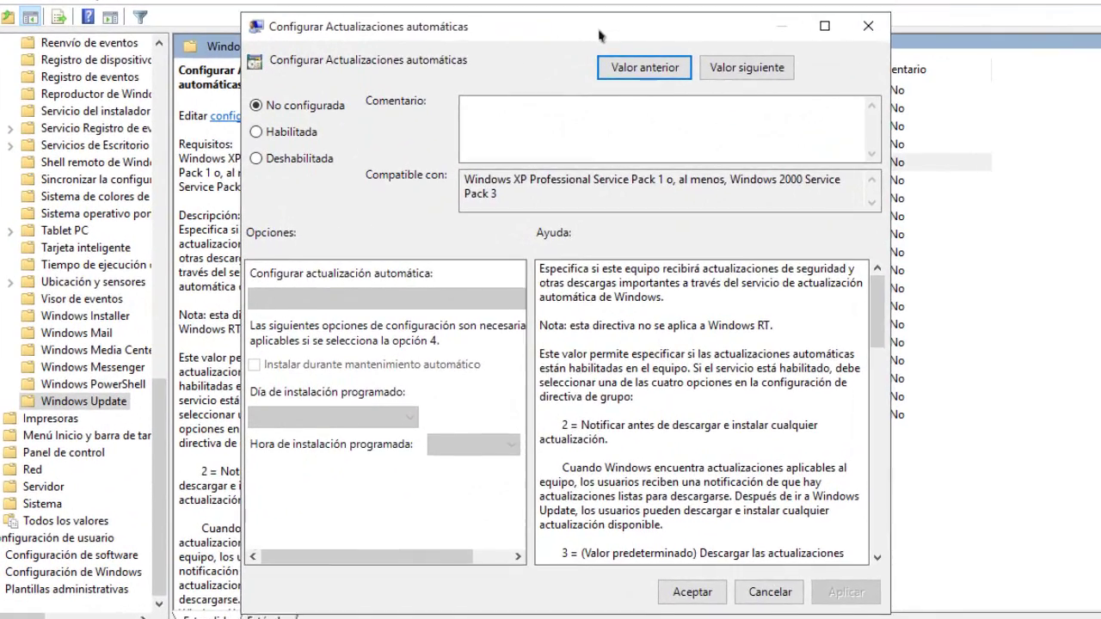
pyautogui.moveTo(599, 34); pyautogui.dragTo(603, 32)
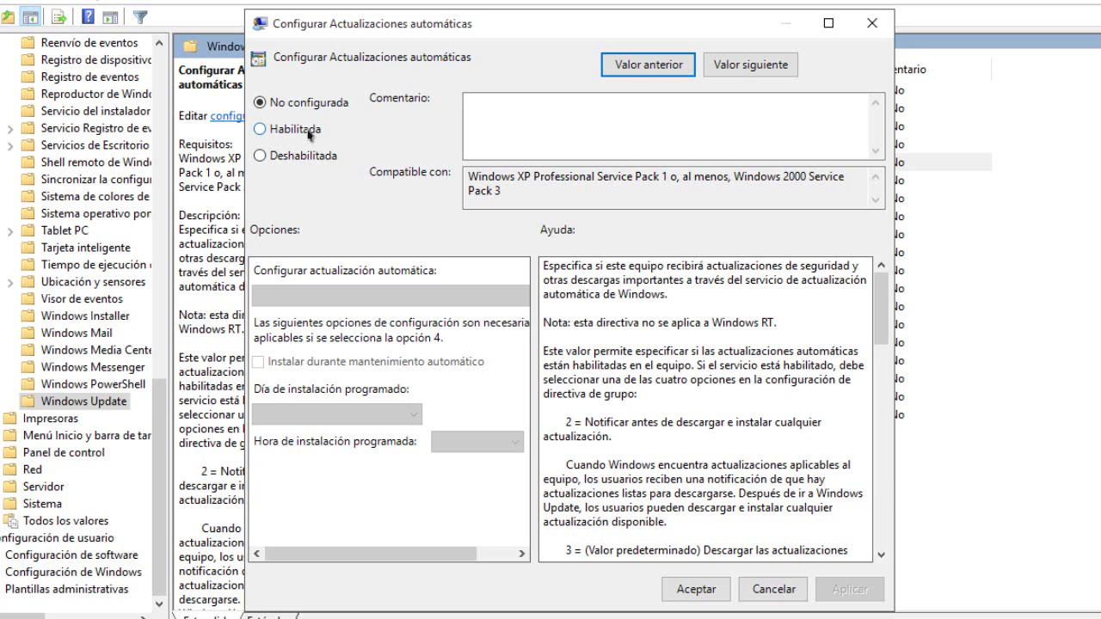
pyautogui.click(283, 130)
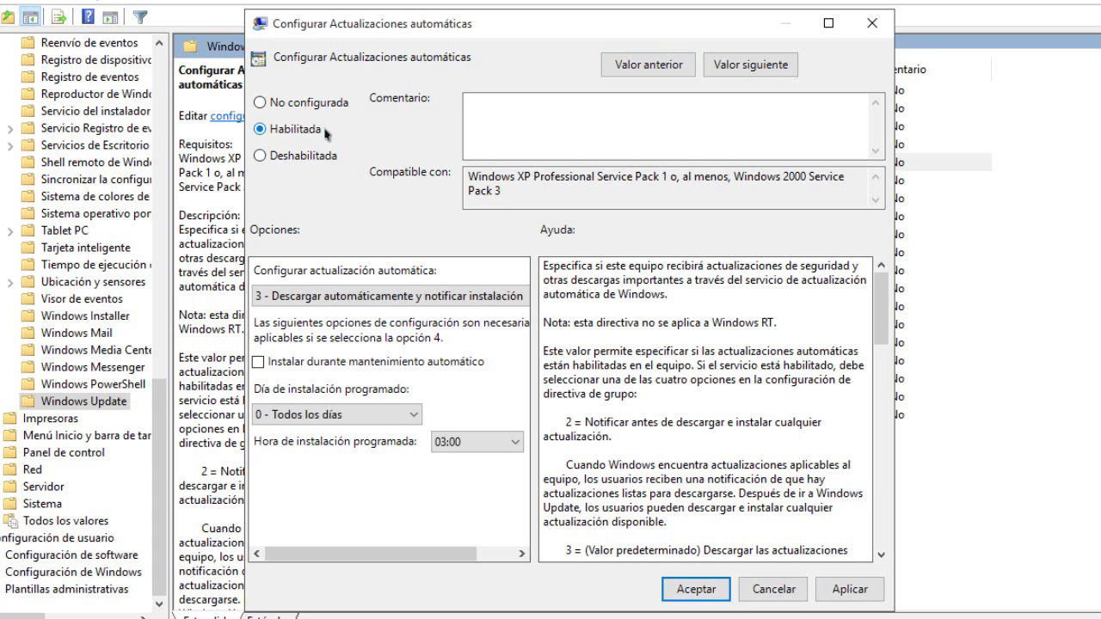
# View the automatic update choices, try the policy's Deshabilitada state and return it to Habilitada
pyautogui.click(372, 297)
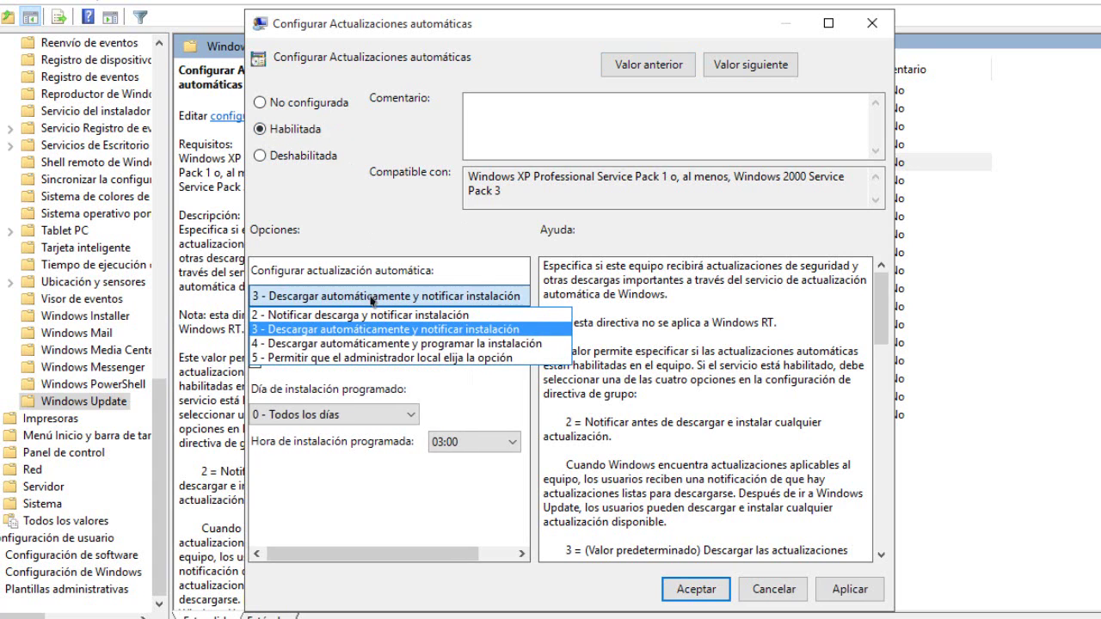
pyautogui.click(315, 187)
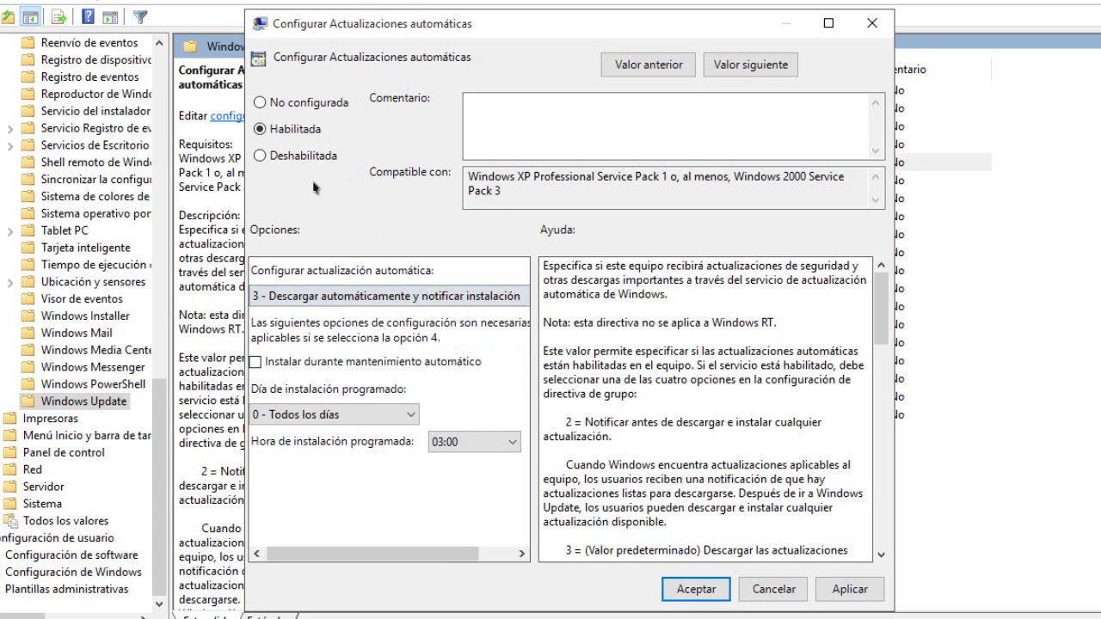
pyautogui.click(301, 158)
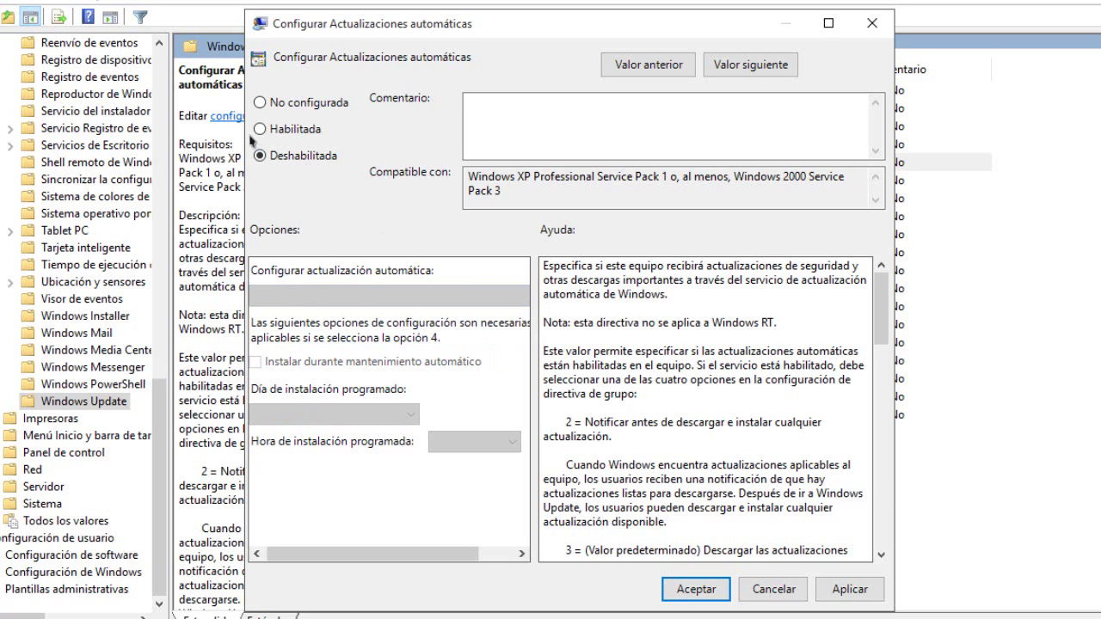
pyautogui.click(287, 133)
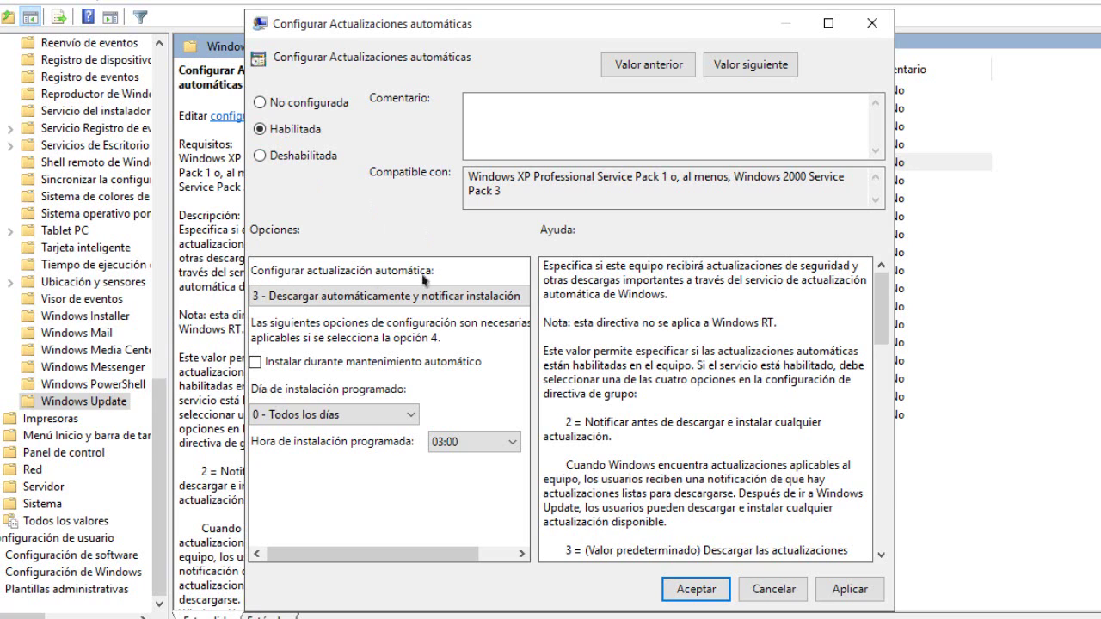
# Set automatic updating to "5 - Permitir que el administrador local elija la opción", apply the policy and close the policy editor
pyautogui.click(370, 296)
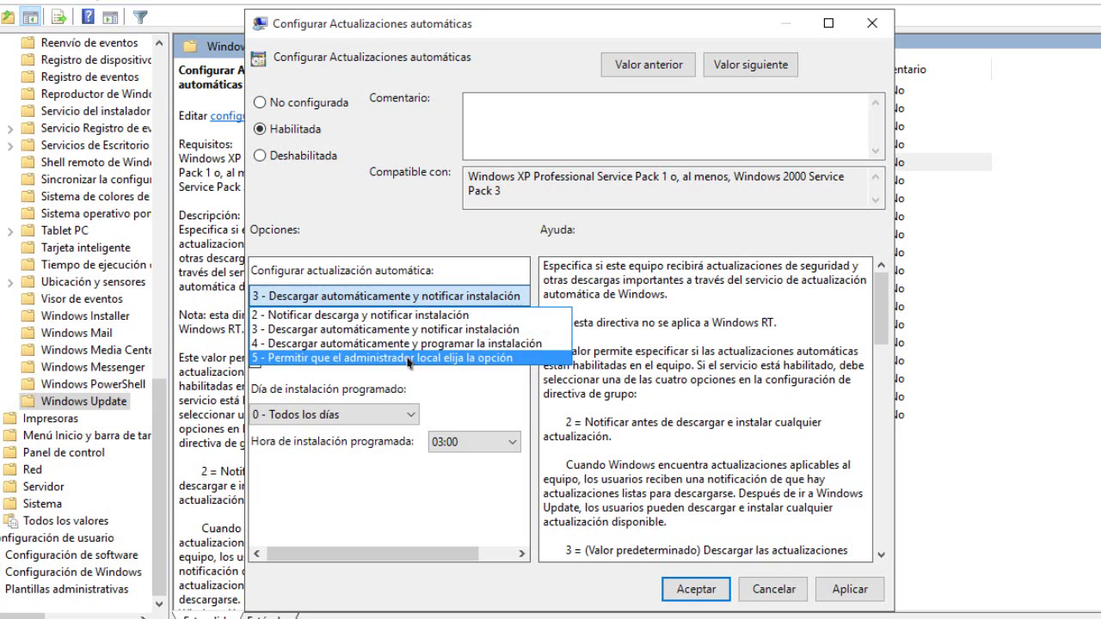
pyautogui.click(374, 357)
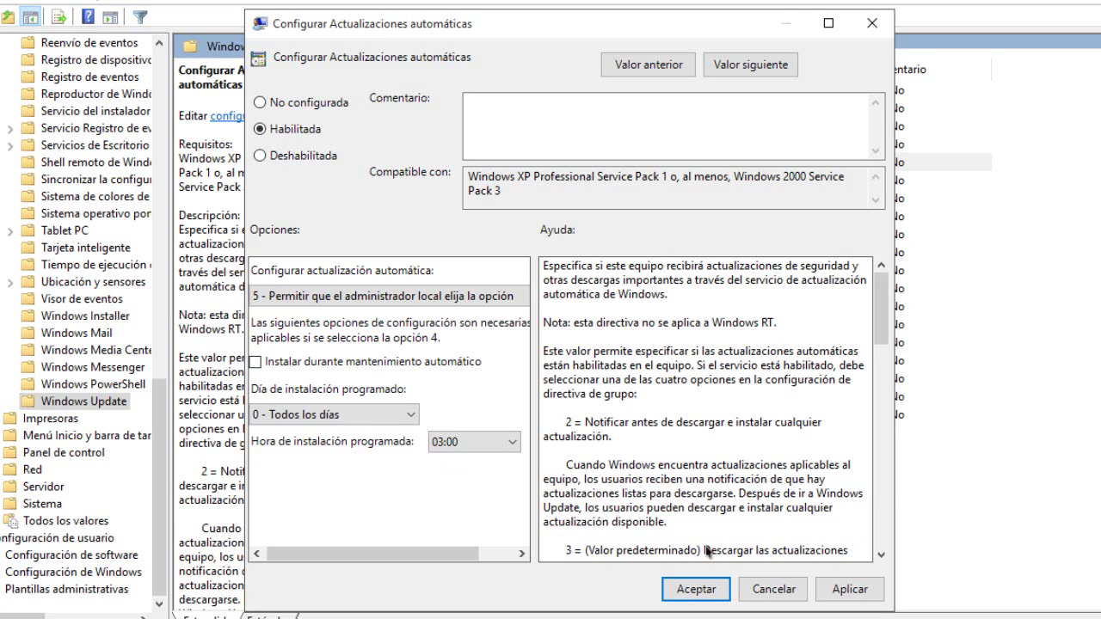
pyautogui.click(848, 592)
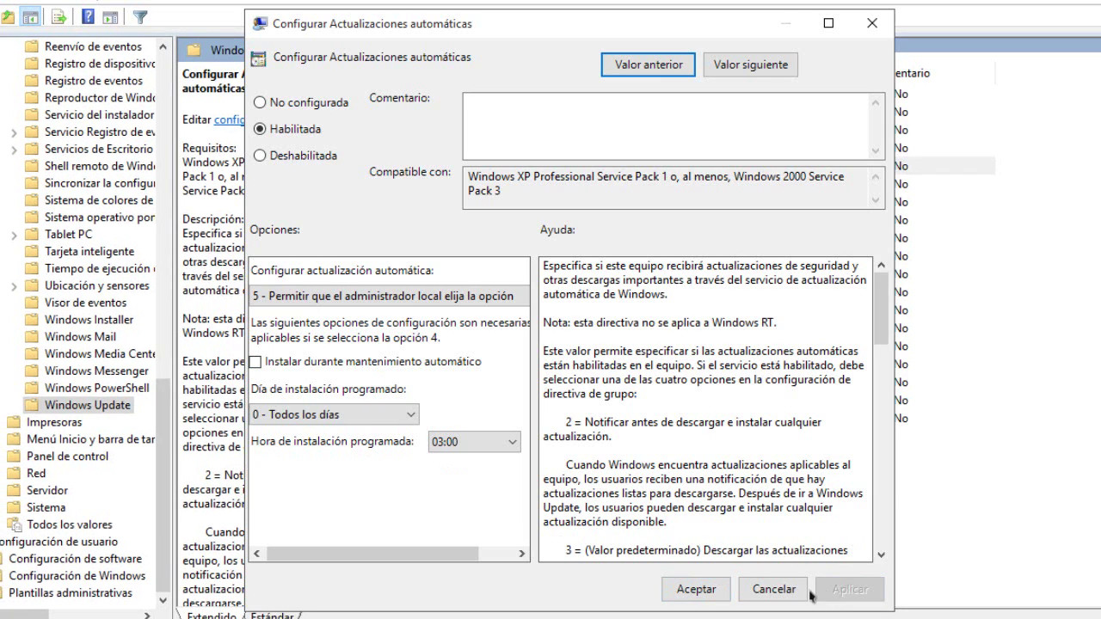
pyautogui.click(697, 590)
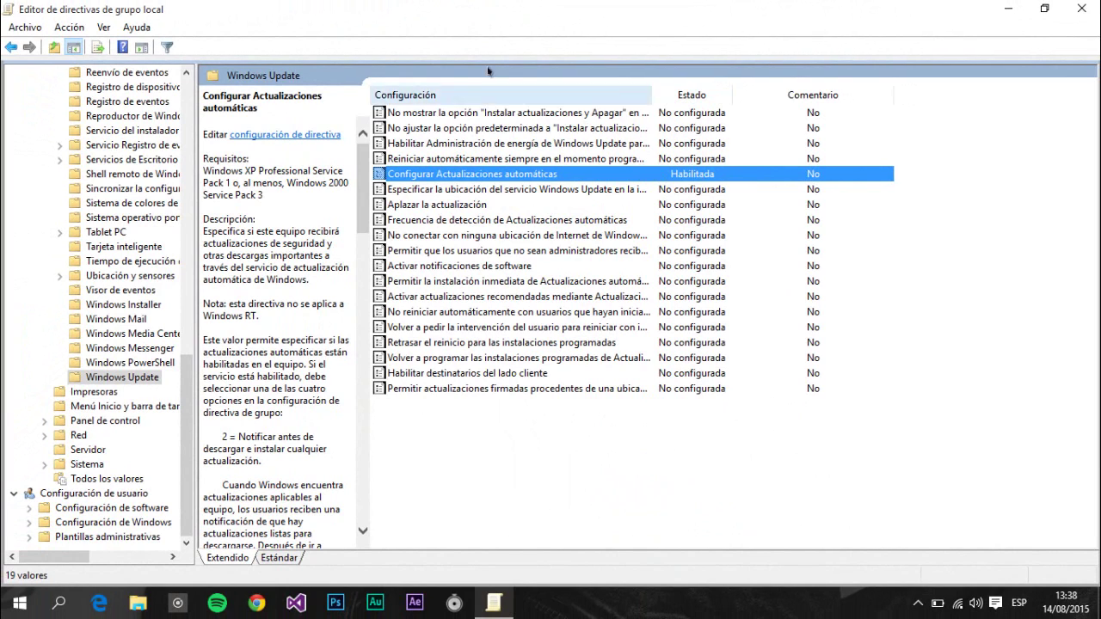
pyautogui.click(27, 28)
pyautogui.click(54, 73)
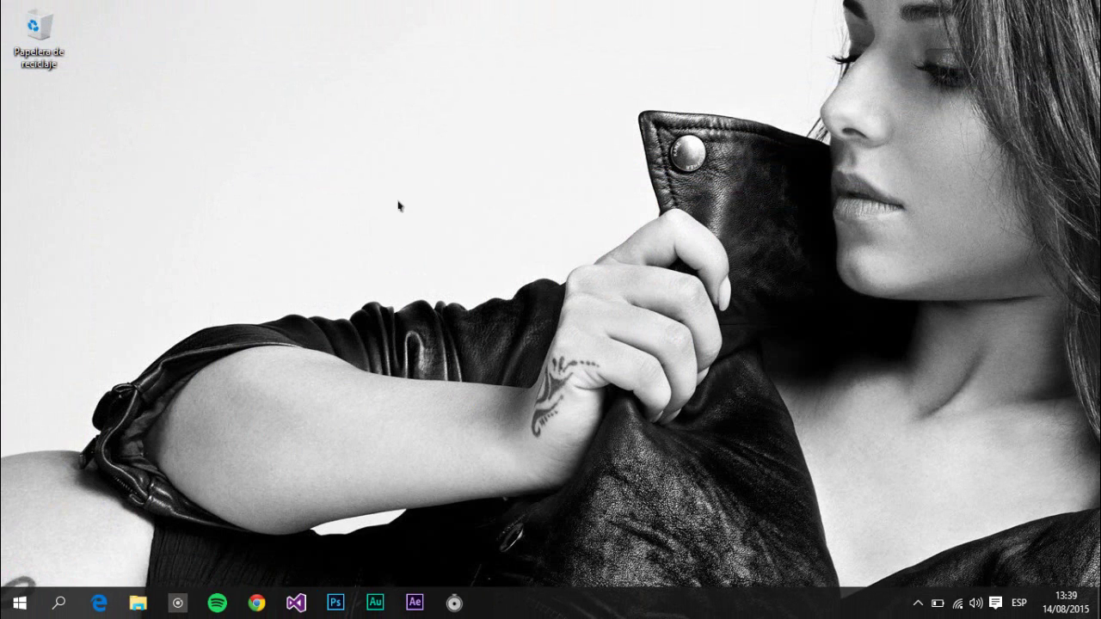
# Open Windows Update in the system settings and check whether the available updates wait for a manual download
pyautogui.press('super+i')
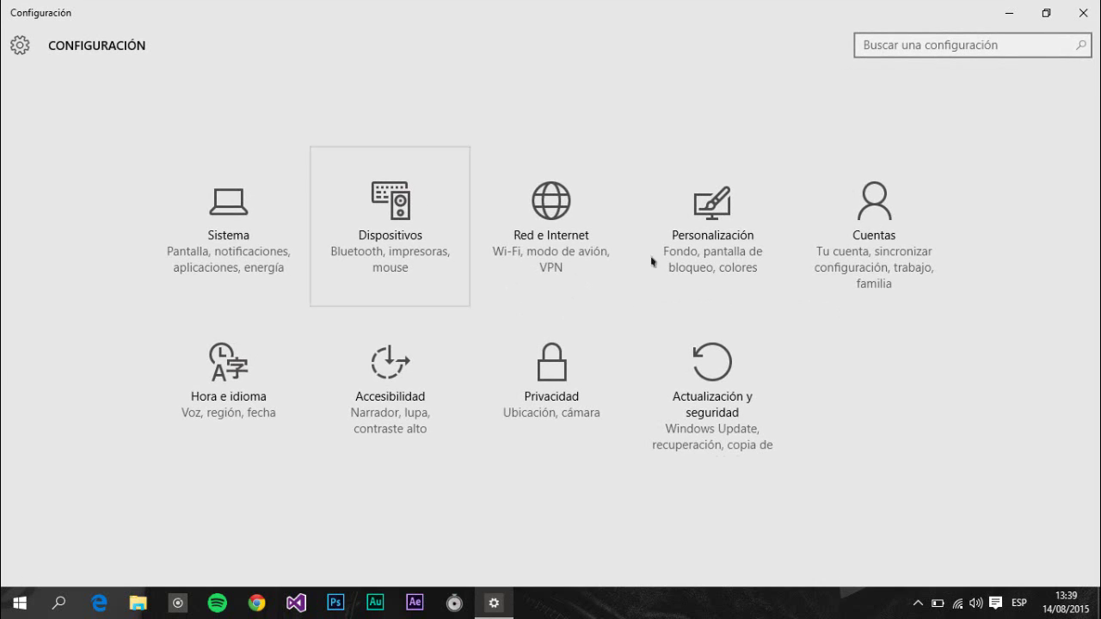
pyautogui.click(727, 412)
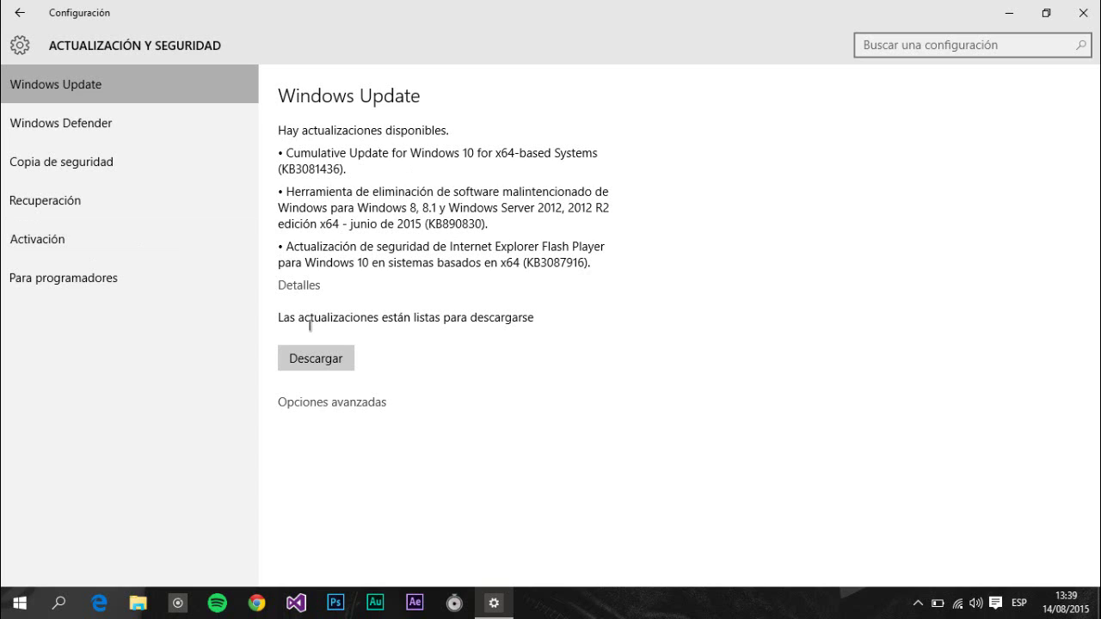
pyautogui.moveTo(280, 317); pyautogui.dragTo(534, 319)
pyautogui.click(549, 319)
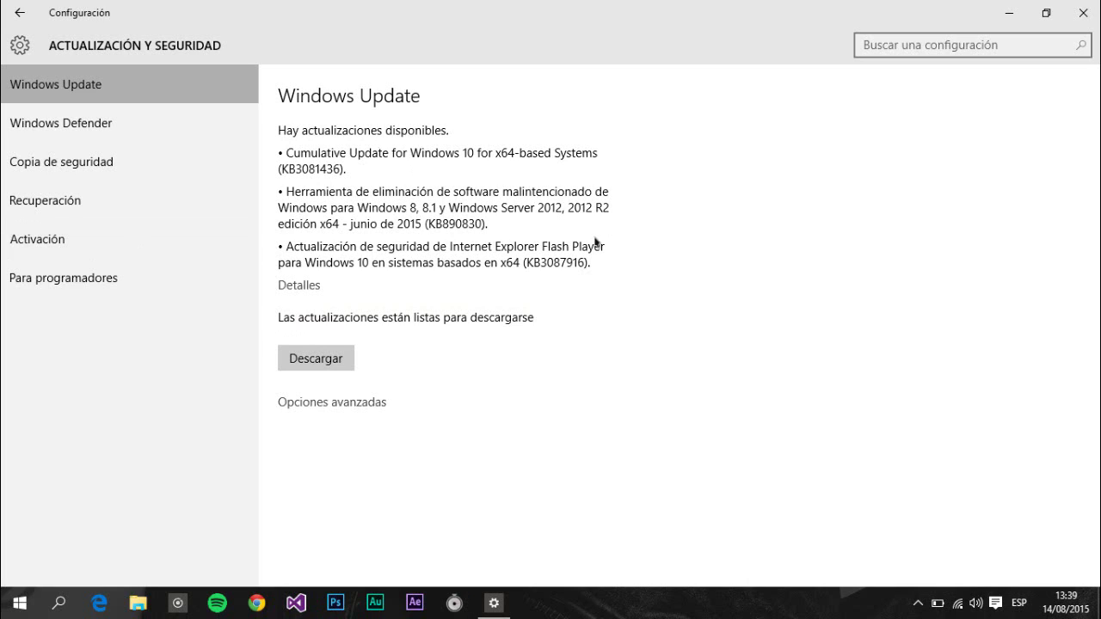
pyautogui.click(317, 361)
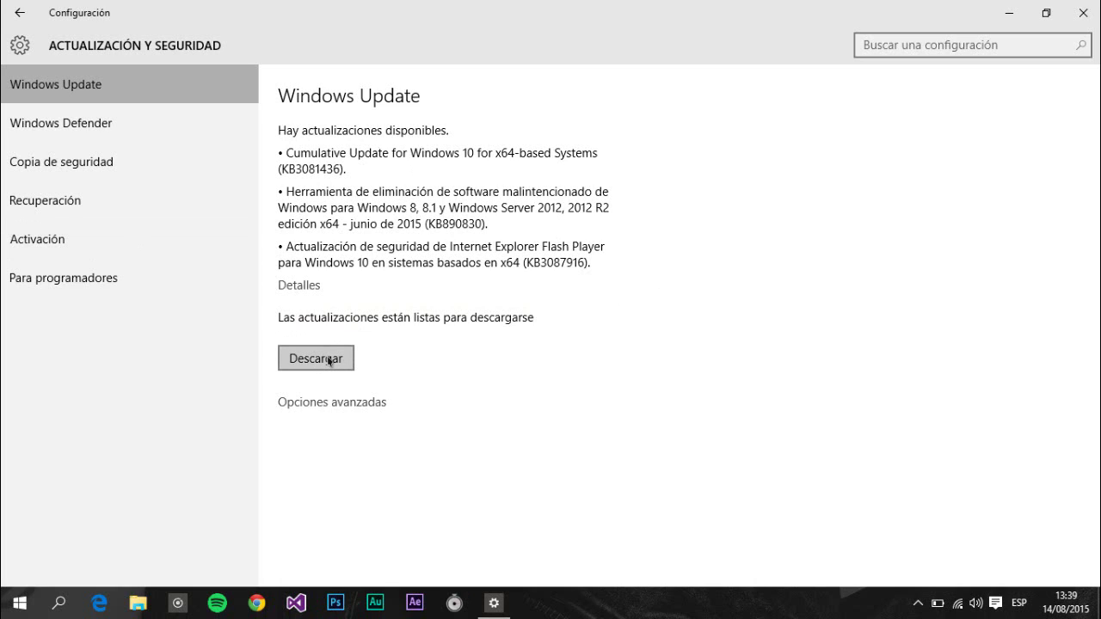
# Review the installation mode in Windows Update's advanced options, then close the settings
pyautogui.click(356, 401)
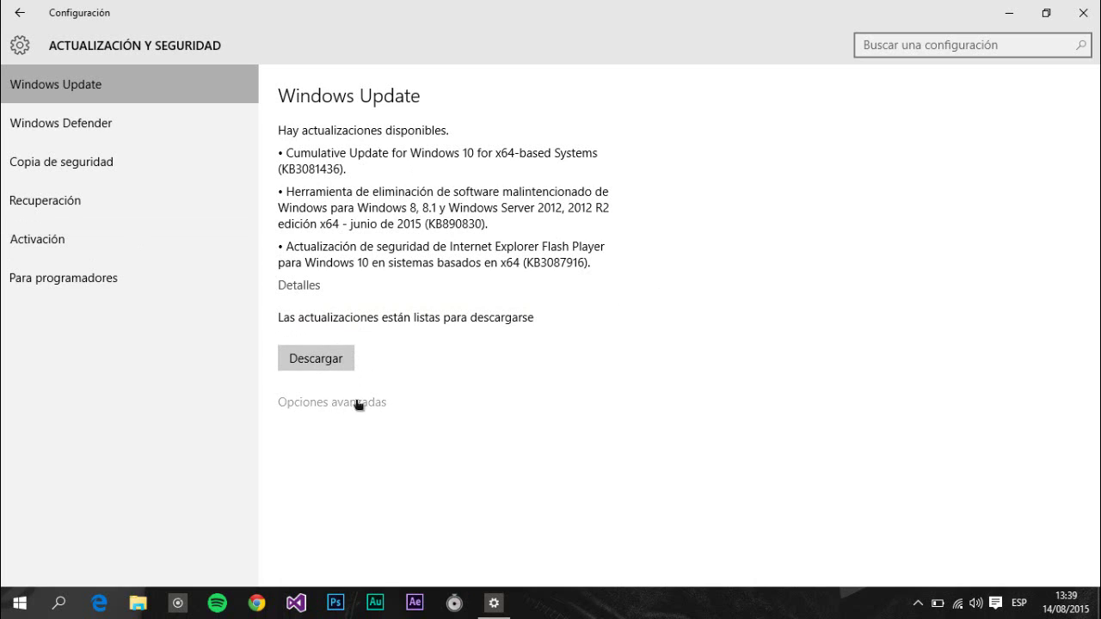
pyautogui.click(139, 162)
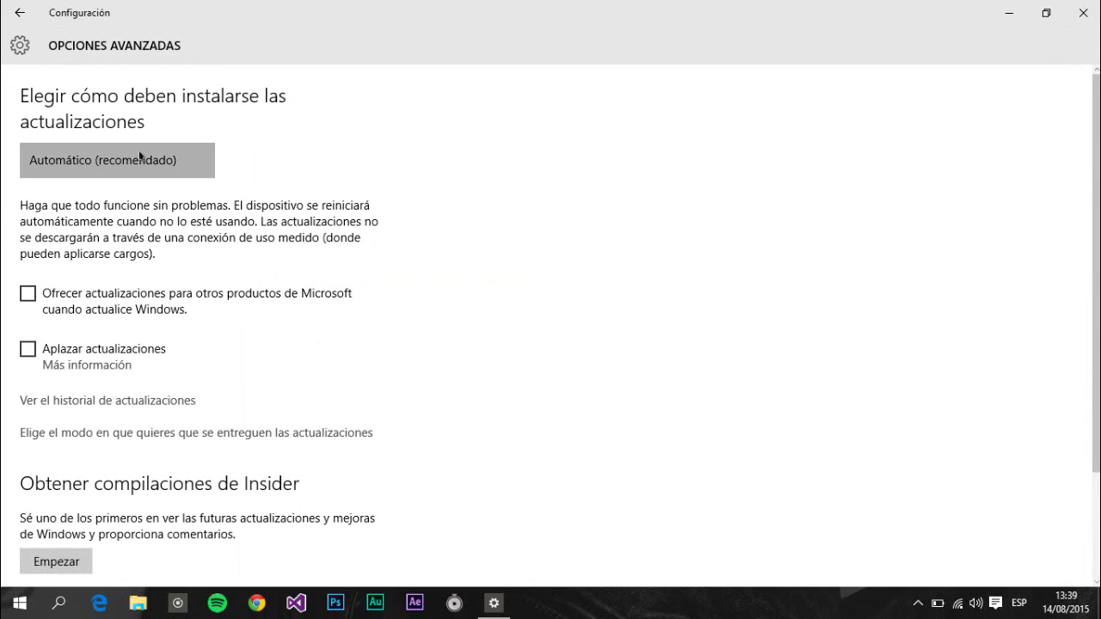
pyautogui.click(426, 211)
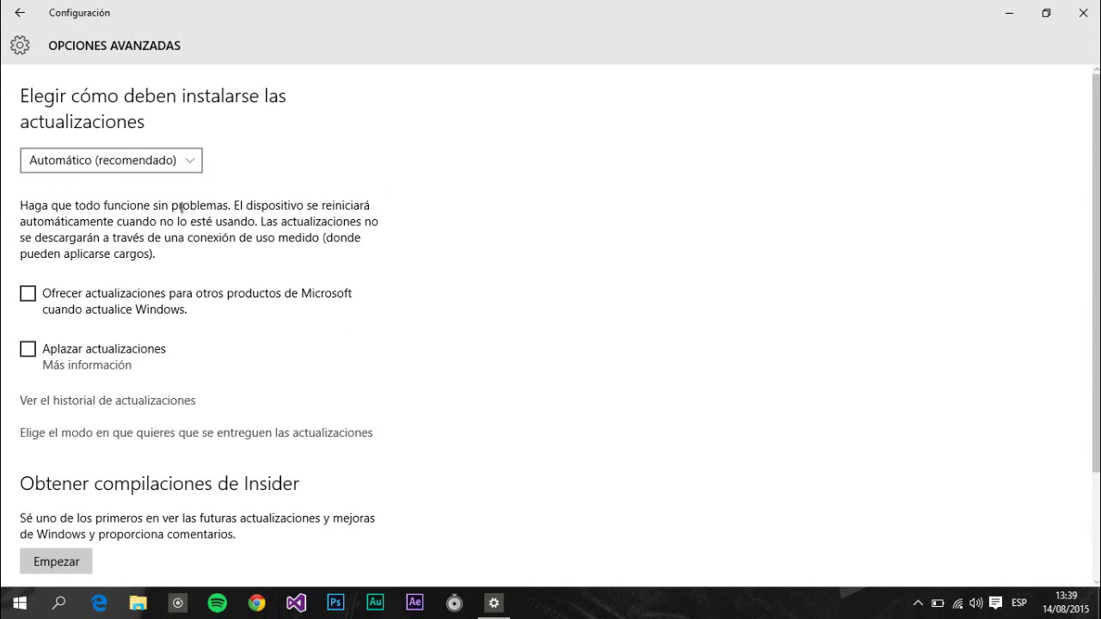
pyautogui.scroll(-2, 261, 220)
pyautogui.scroll(2, 262, 227)
pyautogui.click(19, 13)
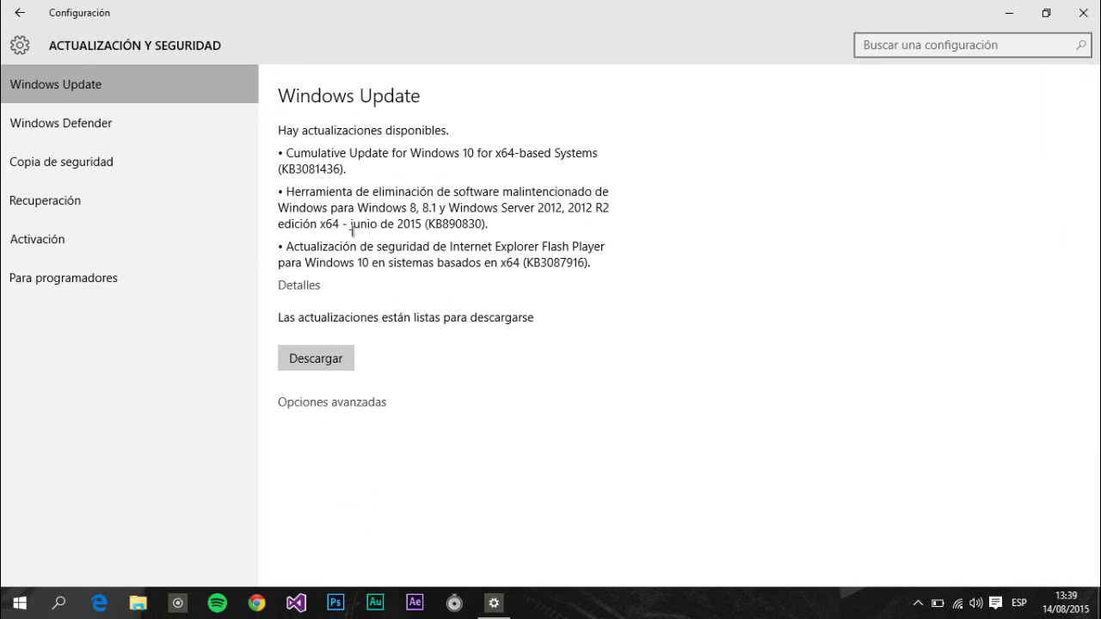
pyautogui.click(1083, 12)
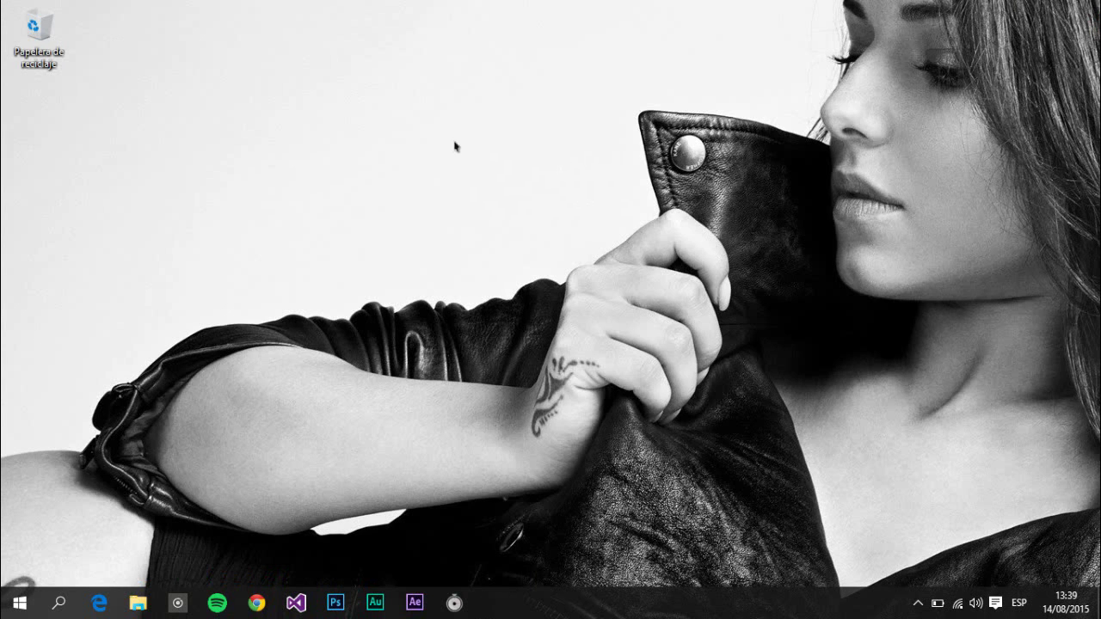